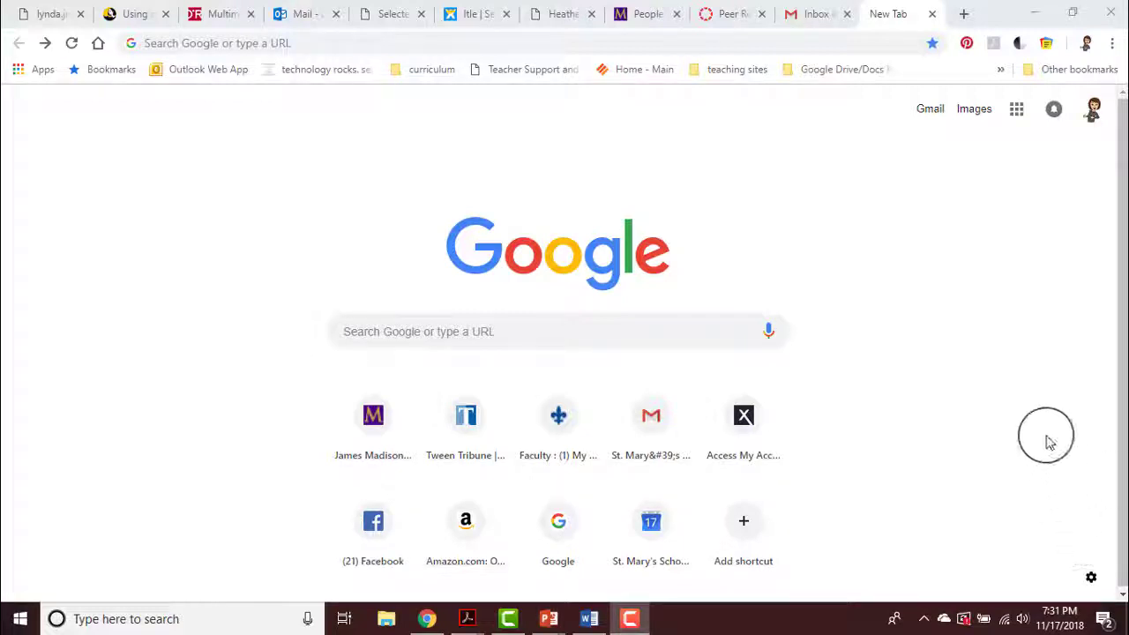
Open Google Calendar and create a new event titled "Budget Meeting".
click(1016, 110)
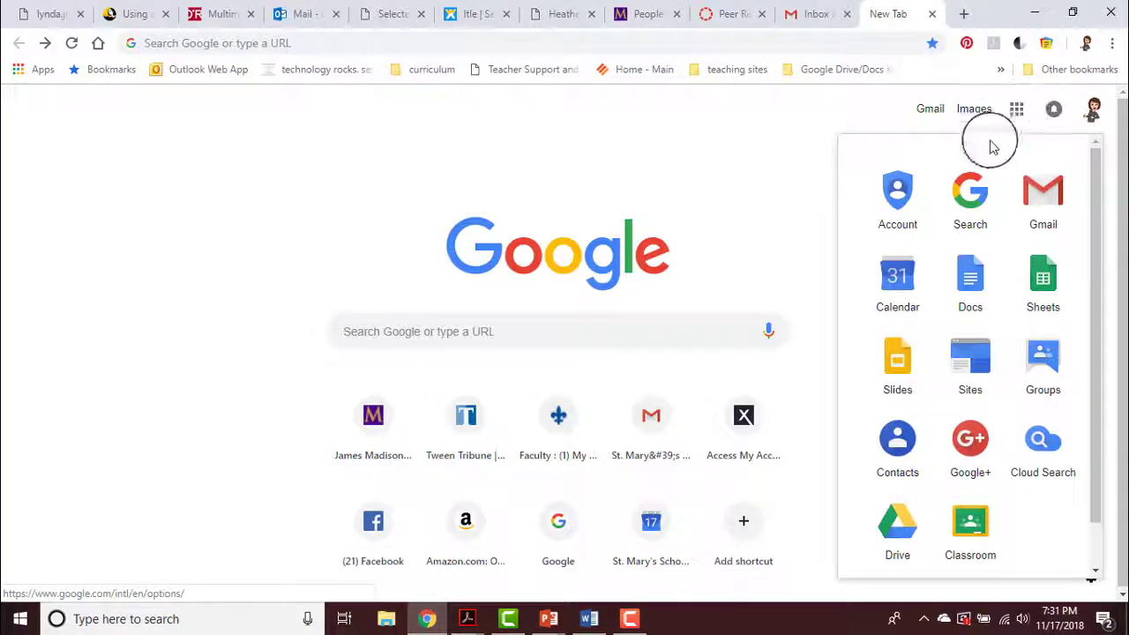
click(900, 279)
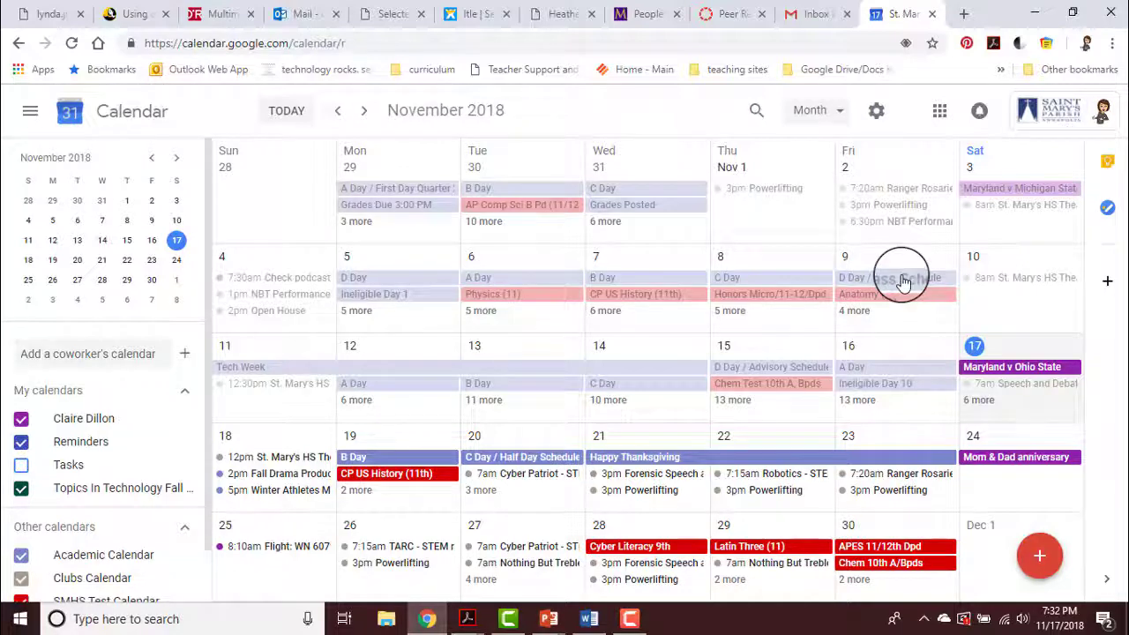
click(1039, 564)
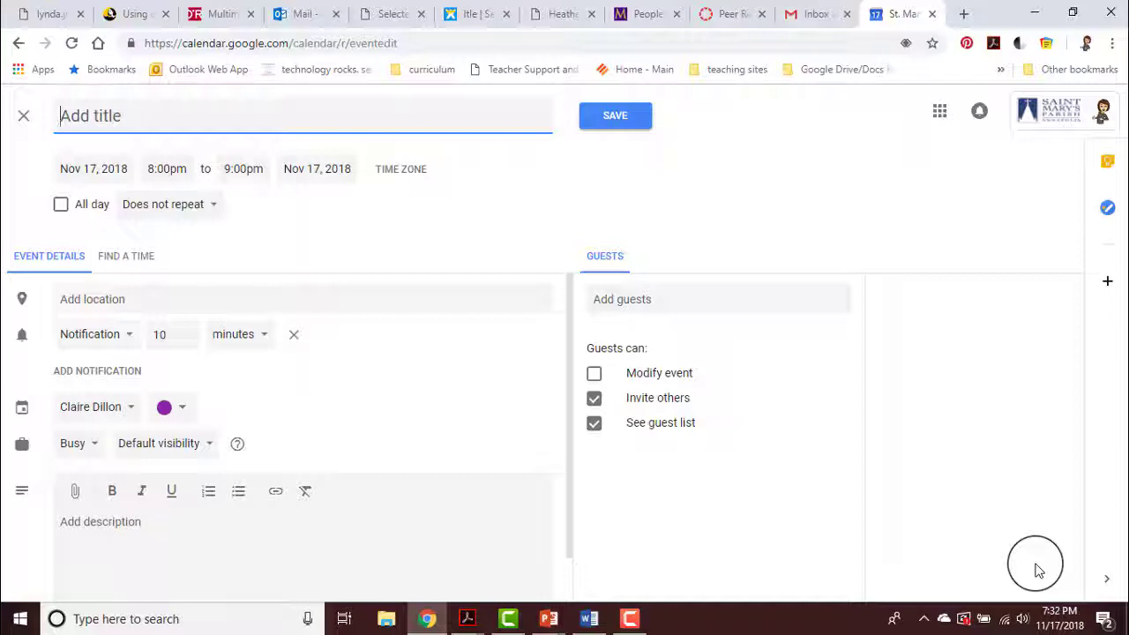
text(Budg)
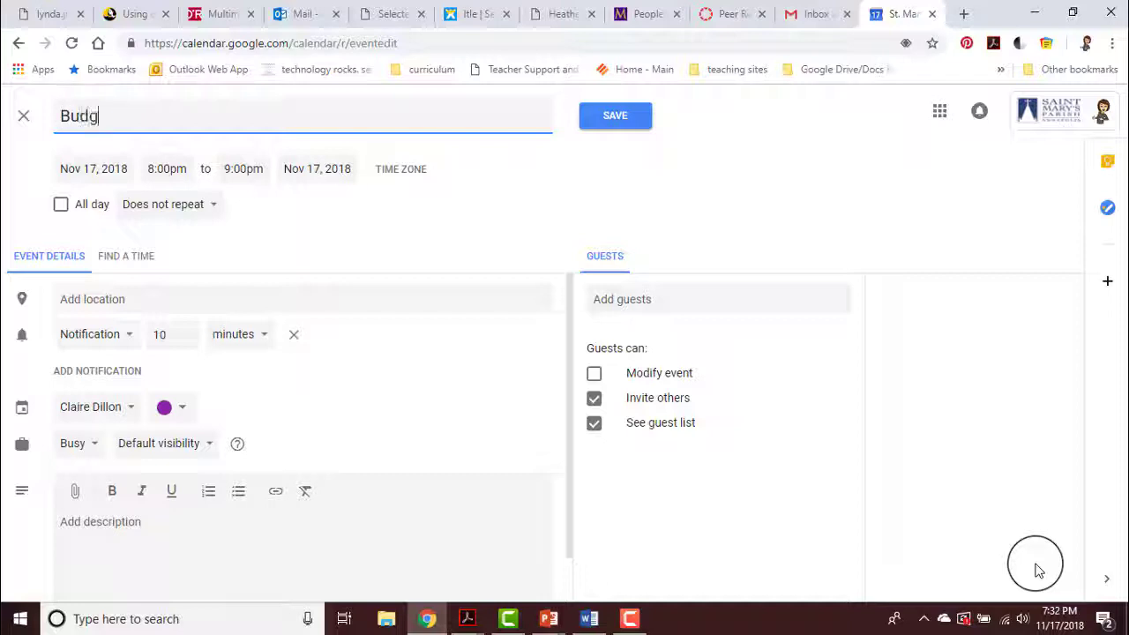
text(et Meeting)
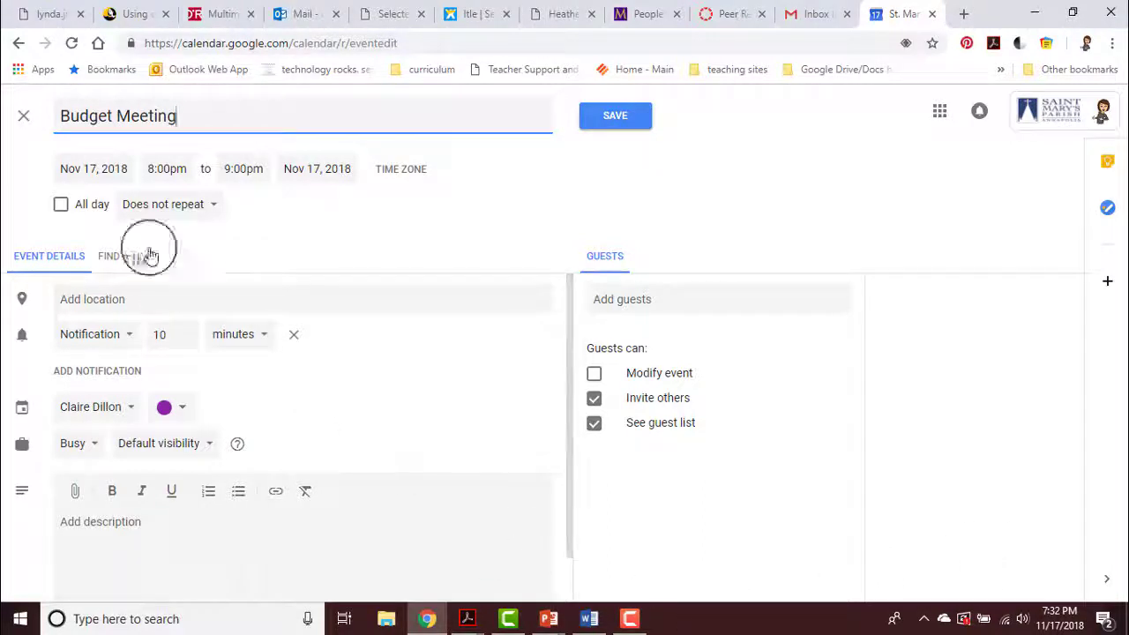
Set the Budget Meeting's date to Dec 5, 2018 and its start time to 1:00pm.
click(104, 170)
click(263, 203)
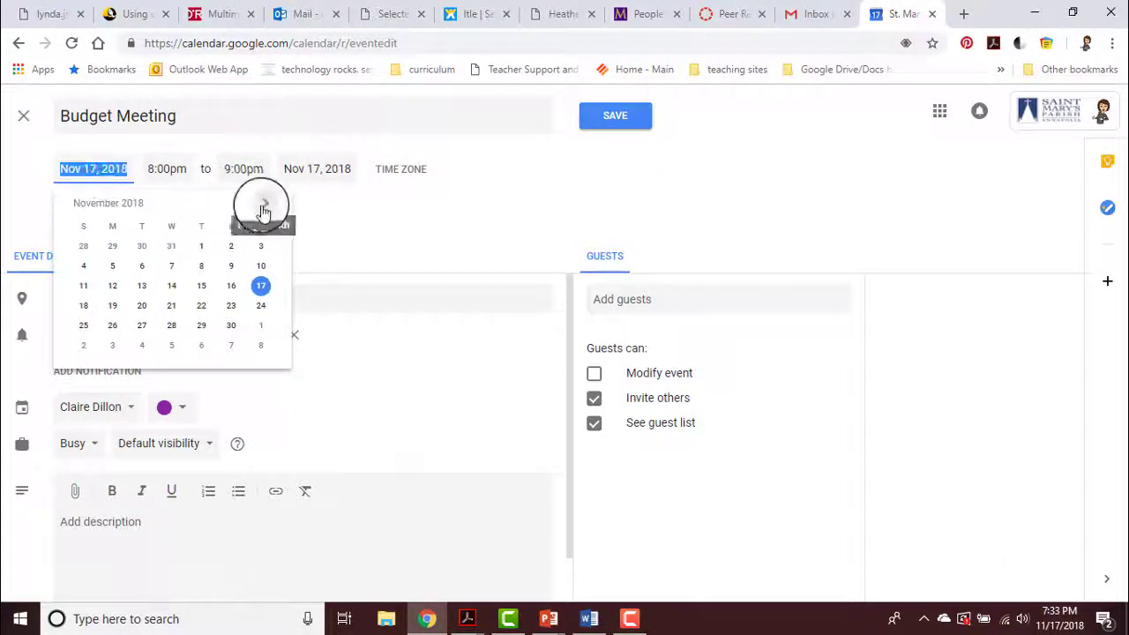
click(171, 283)
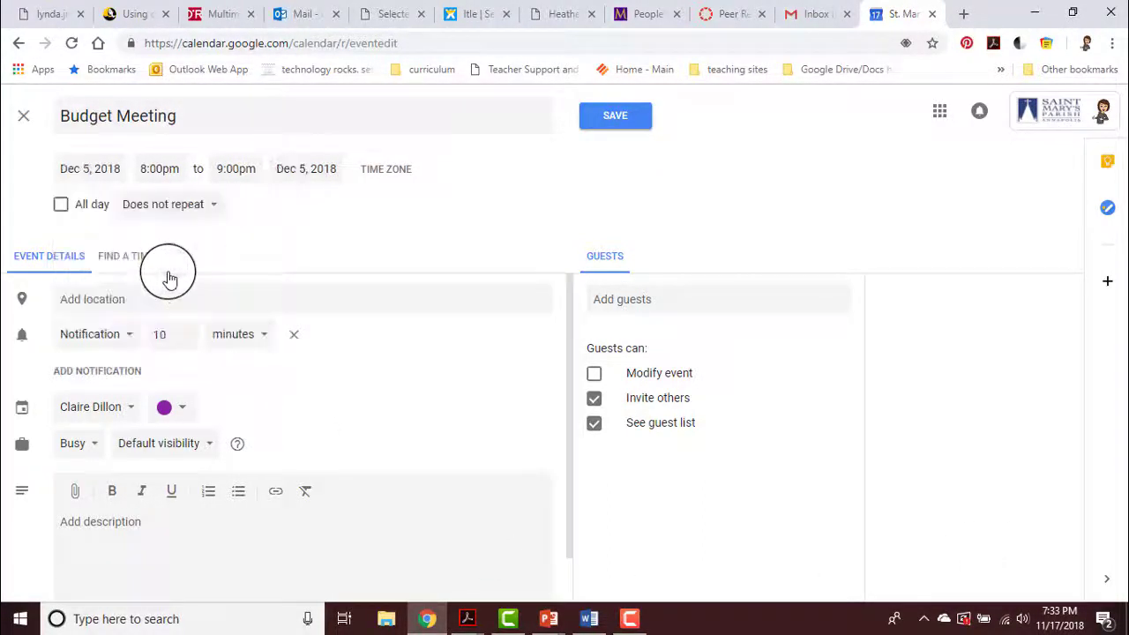
click(164, 171)
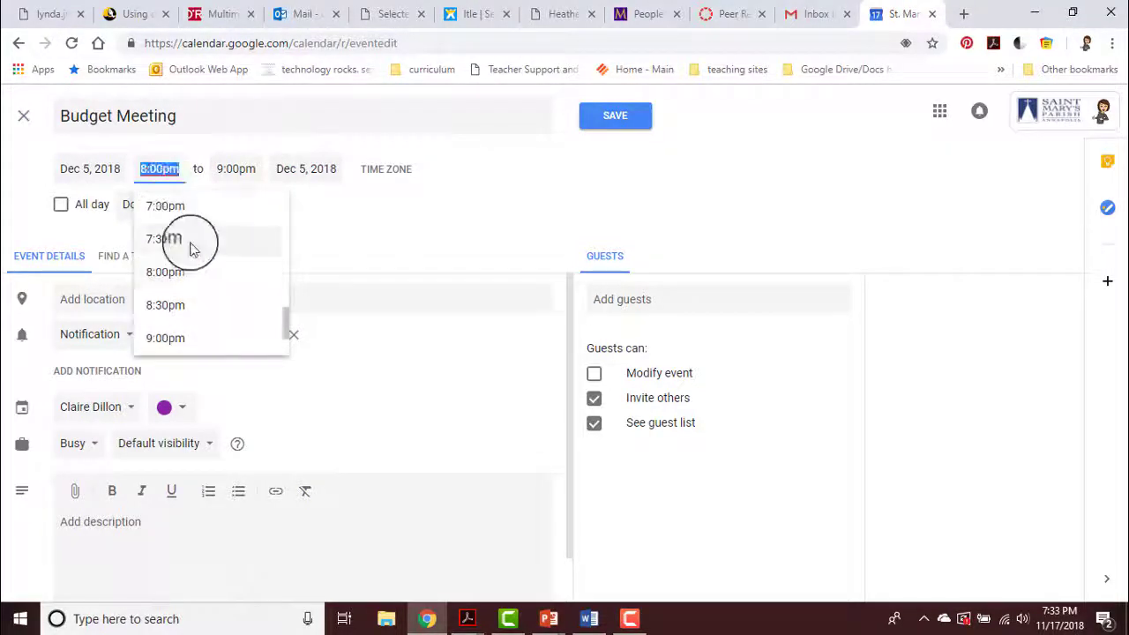
scroll(192, 244, up, 3)
scroll(196, 243, up, 4)
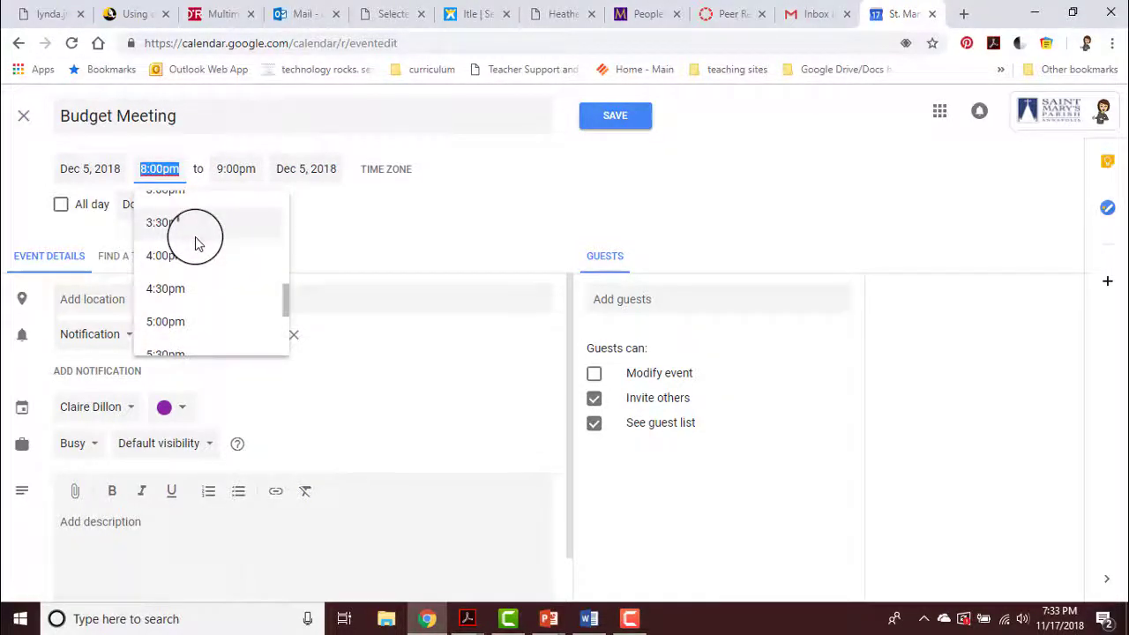
click(202, 221)
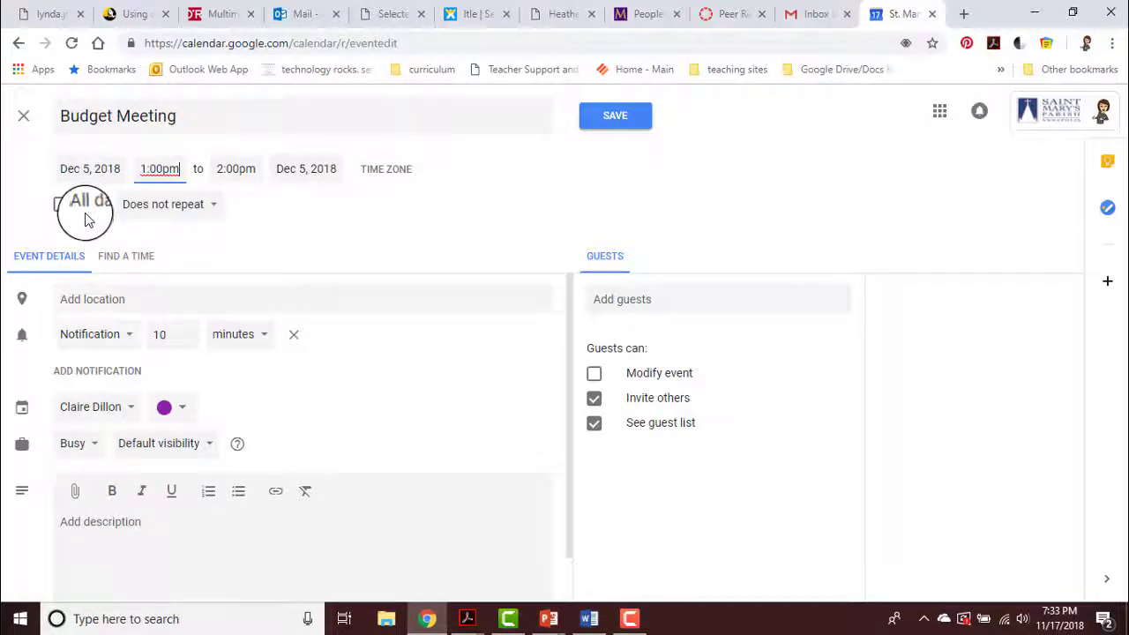
Give the event a custom recurrence of every 2 weeks on Wednesday, ending on Jun 12, 2019.
click(214, 208)
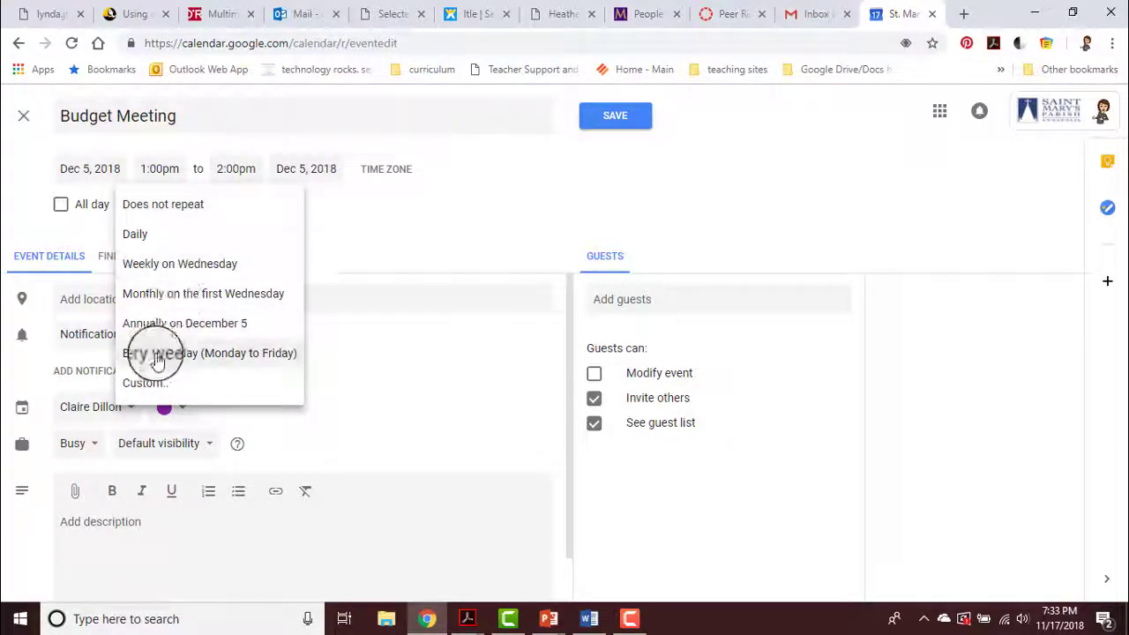
click(157, 385)
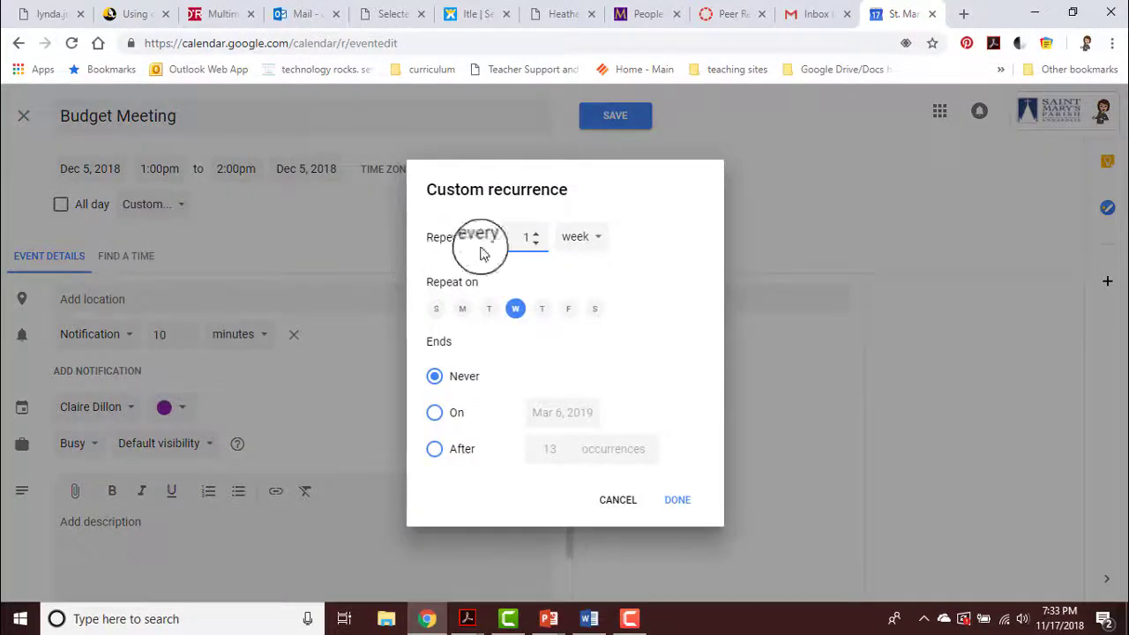
click(537, 238)
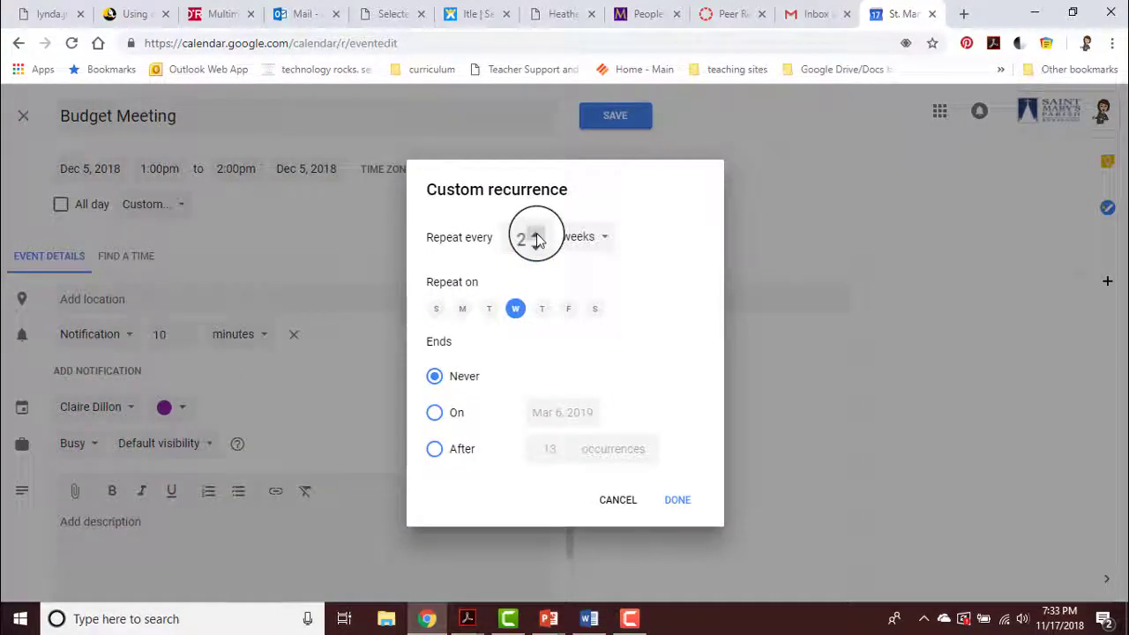
click(434, 413)
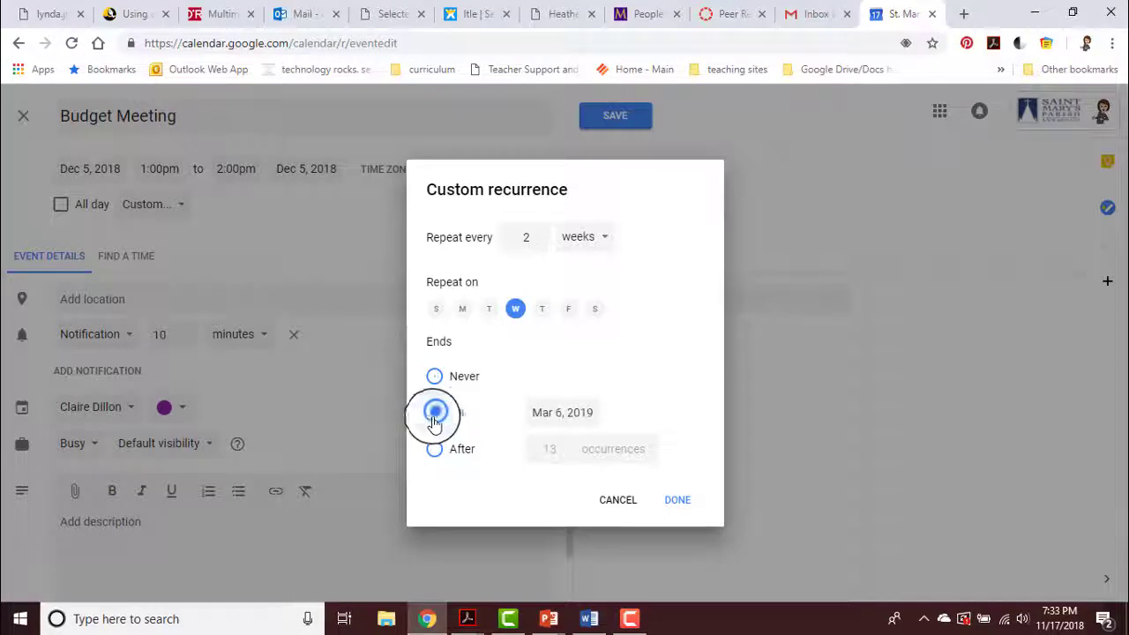
click(559, 411)
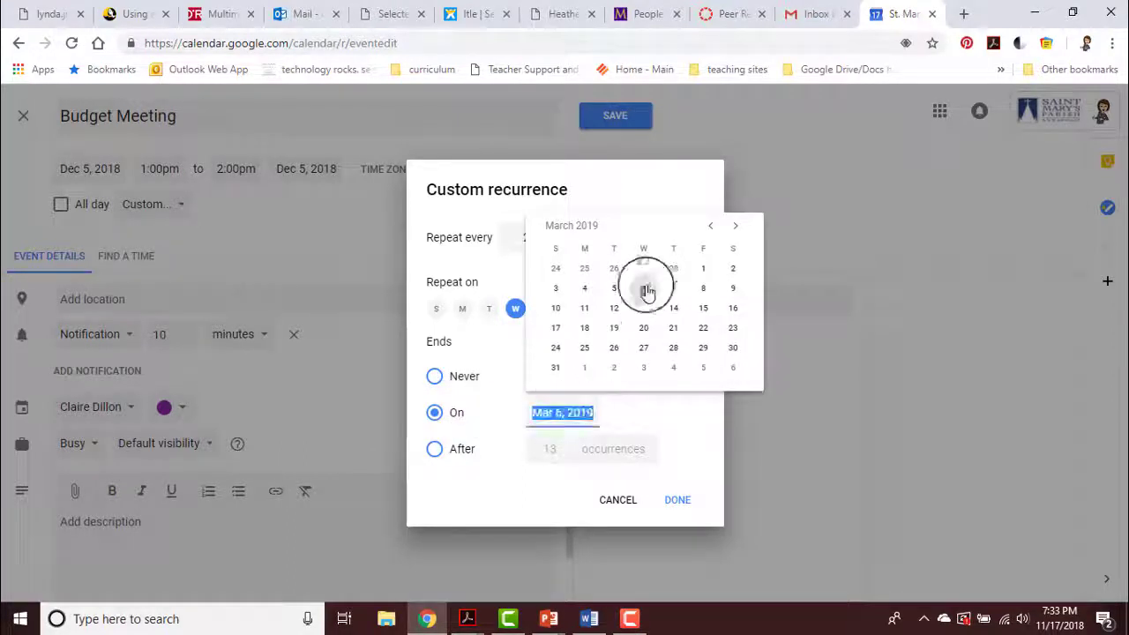
click(734, 227)
click(737, 229)
click(737, 228)
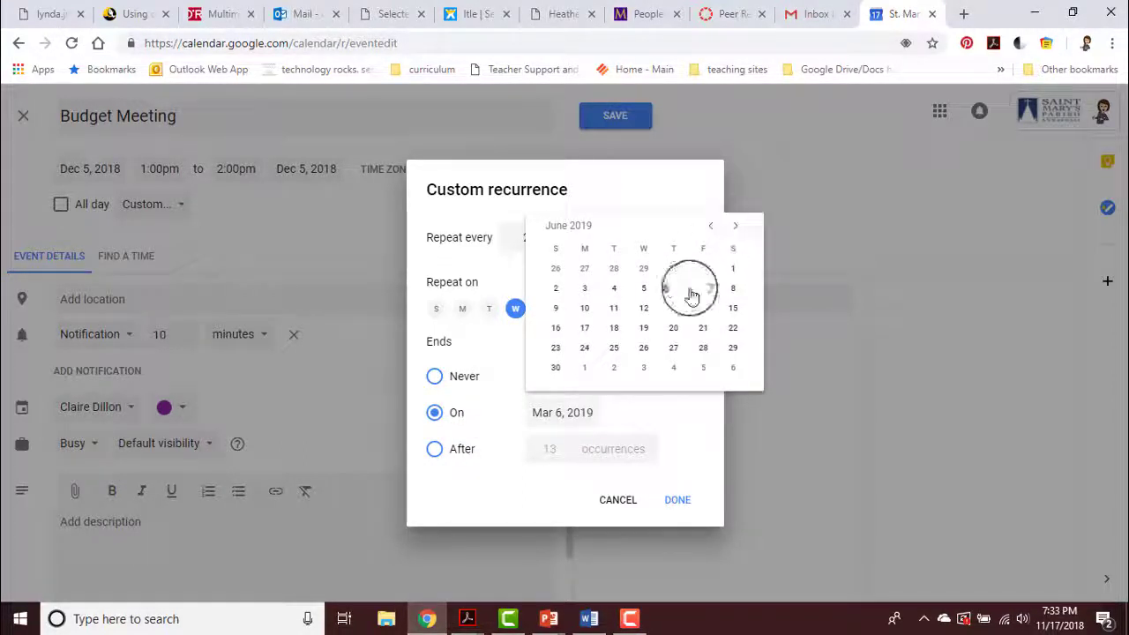
click(643, 308)
click(668, 500)
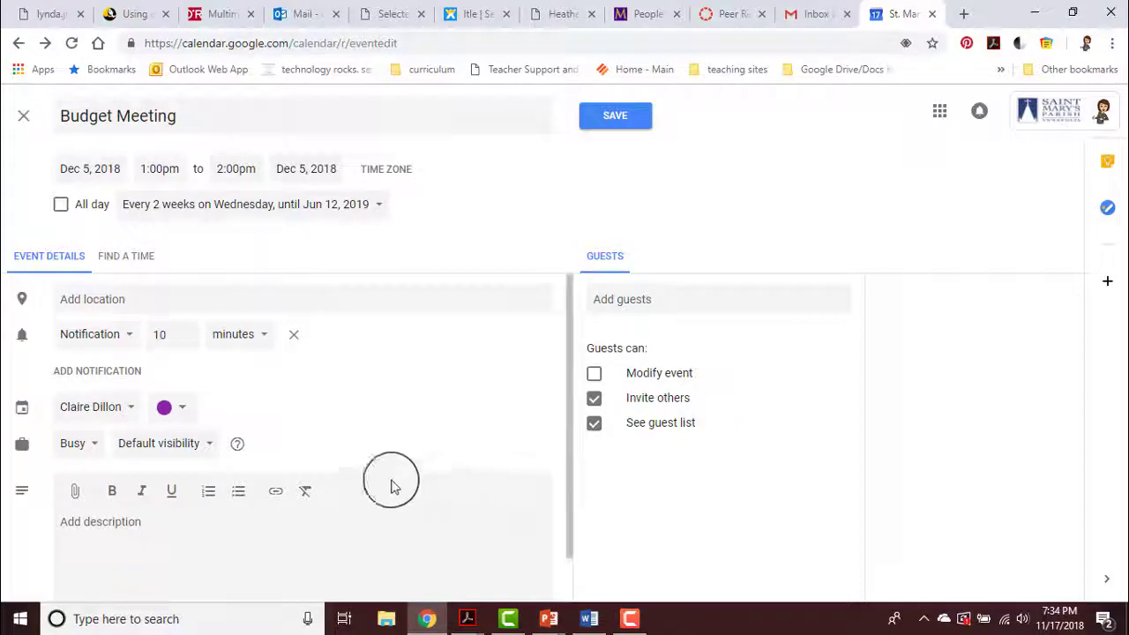
Enter "main conference room" as the event's location.
click(276, 303)
text(m)
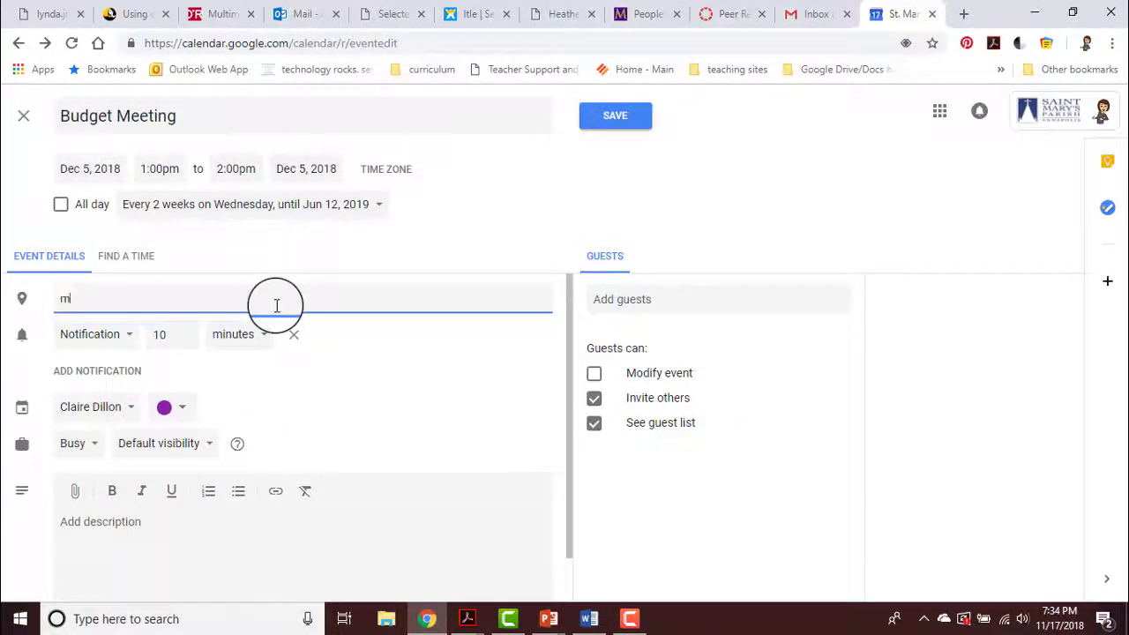
text(ain co)
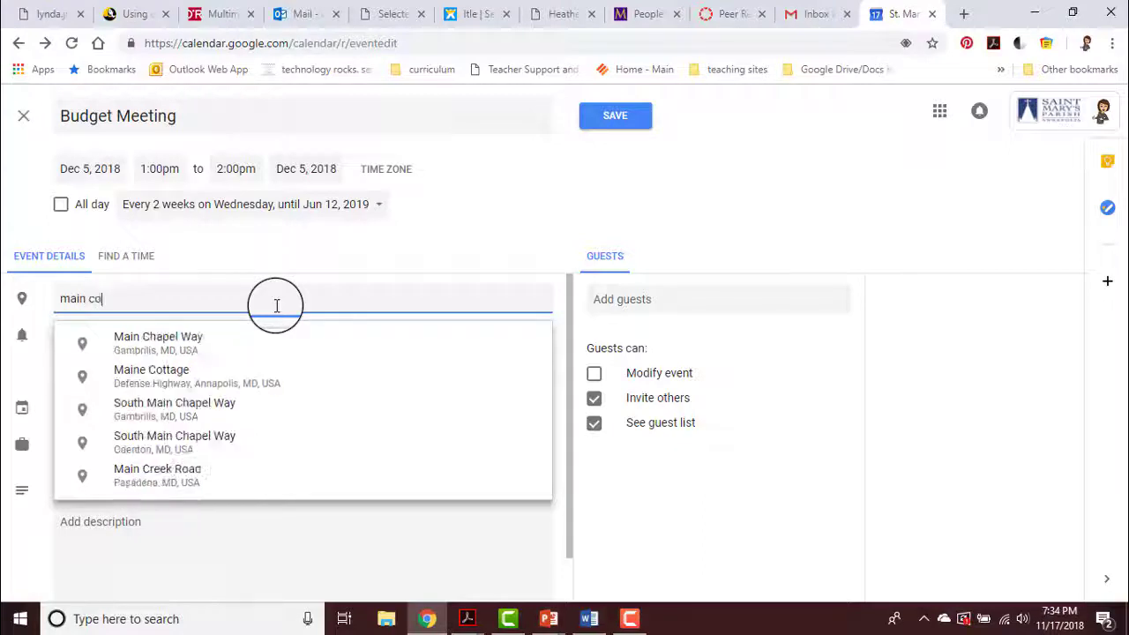
text(nference room)
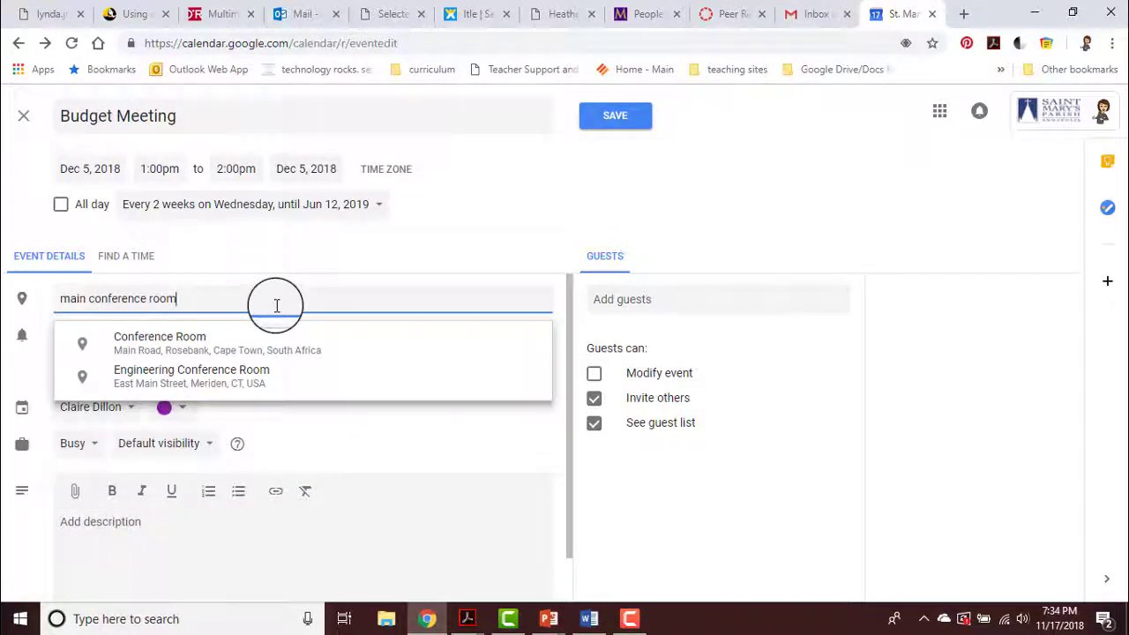
key(Return)
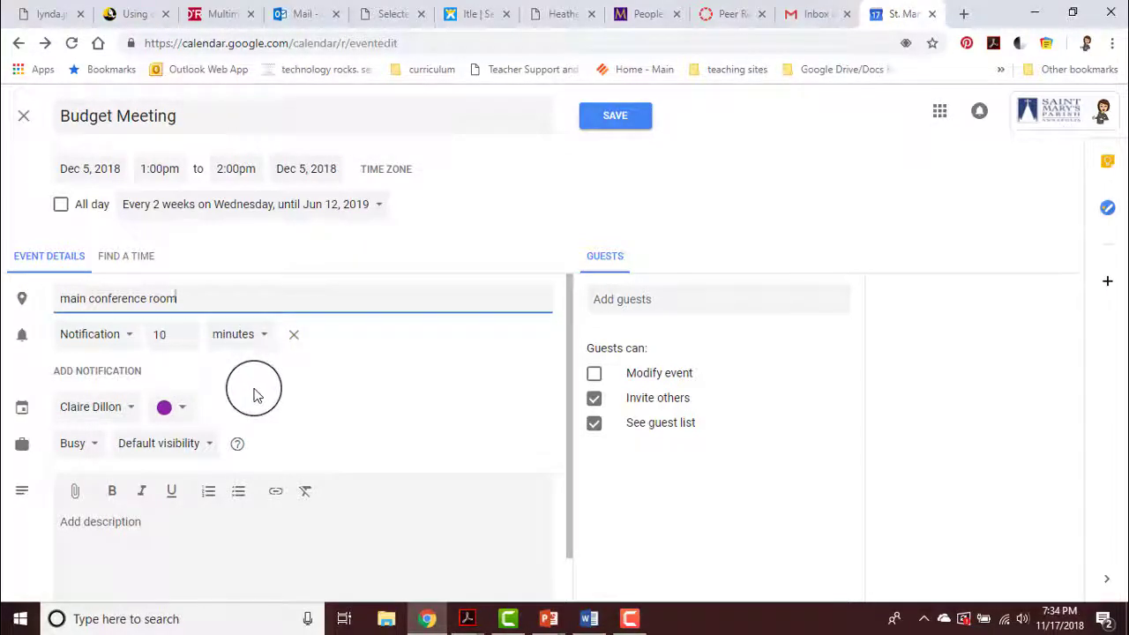
click(133, 412)
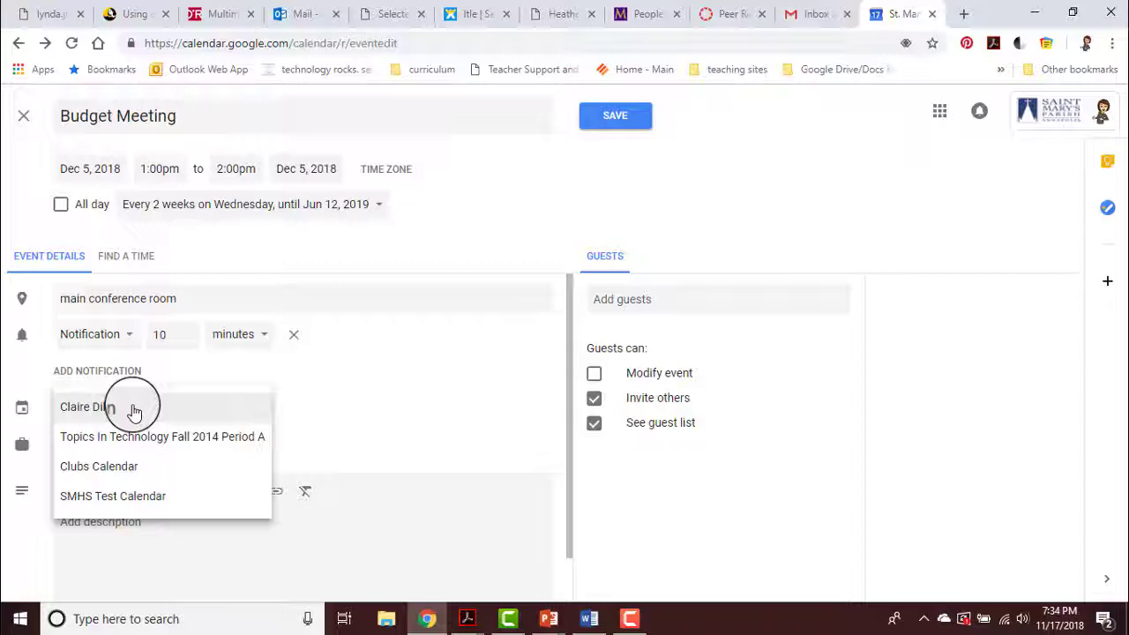
click(335, 432)
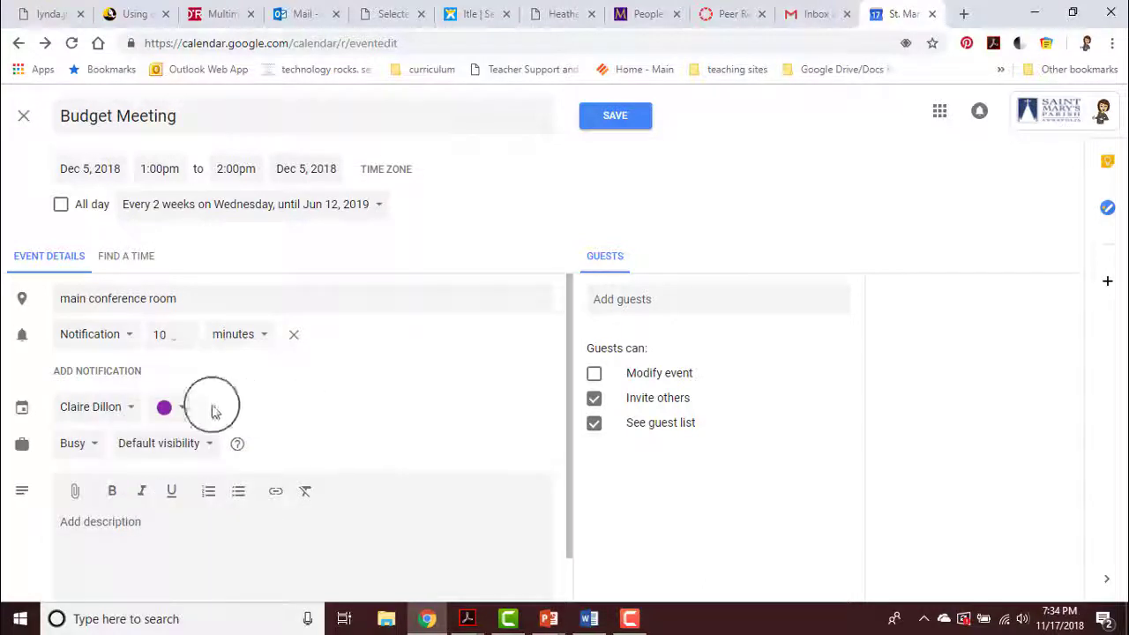
click(185, 406)
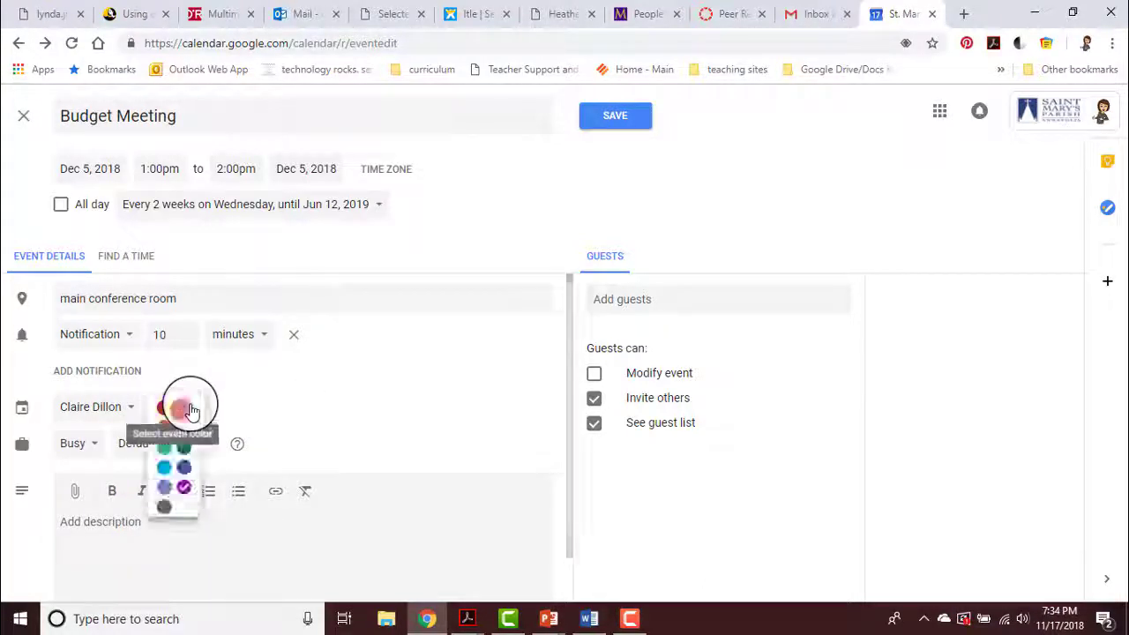
click(296, 419)
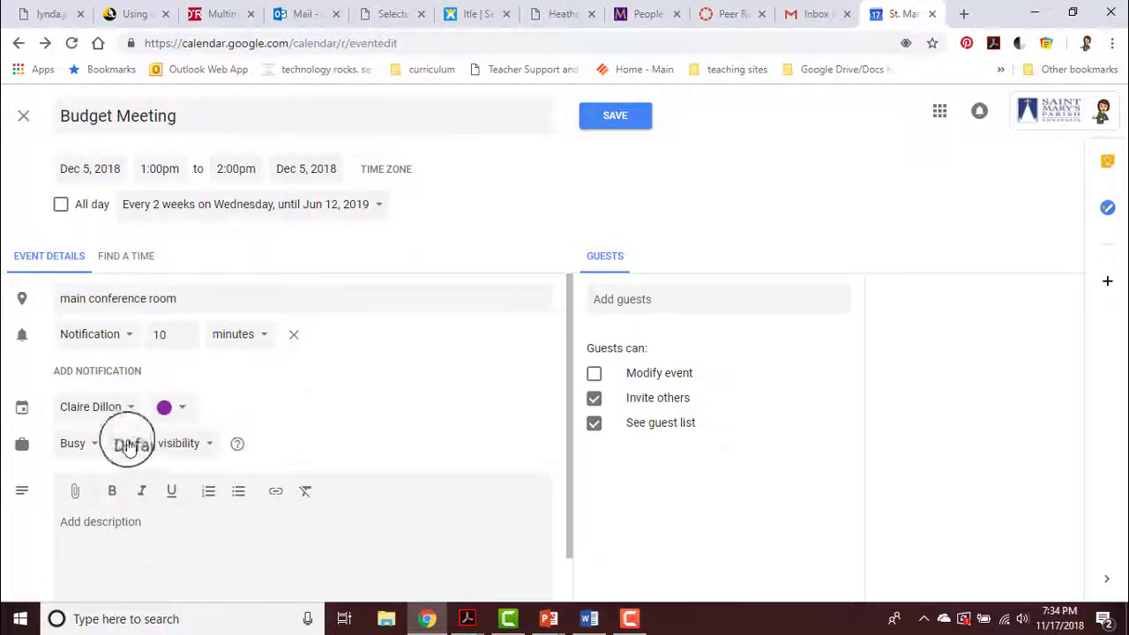
Attach the recent BUDGET spreadsheet from Drive to the event description.
click(76, 492)
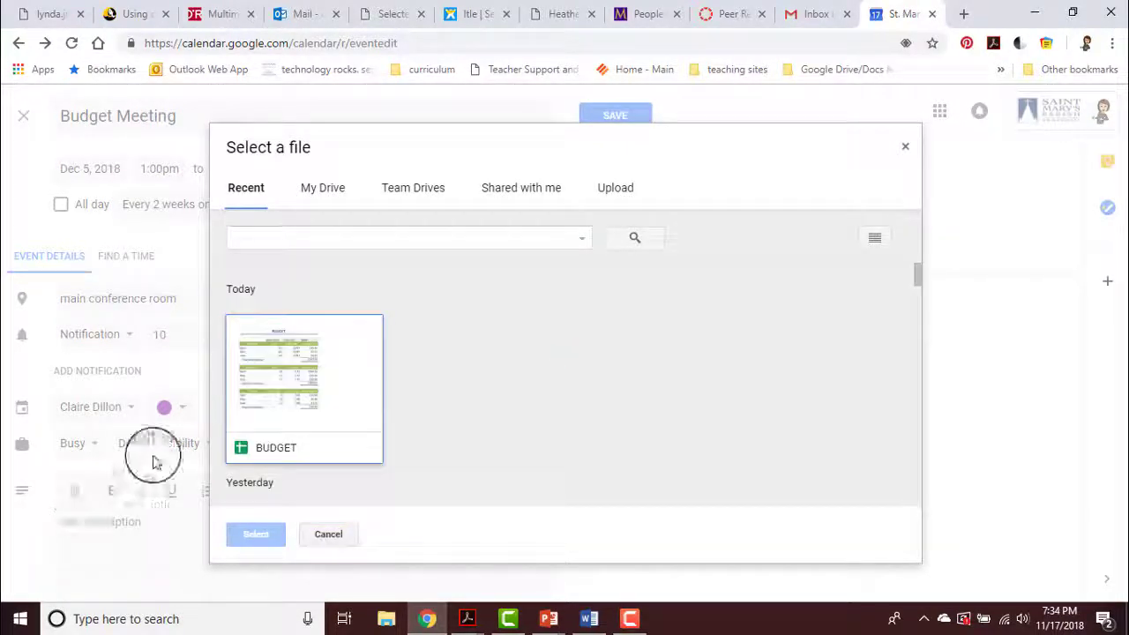
click(265, 447)
click(263, 536)
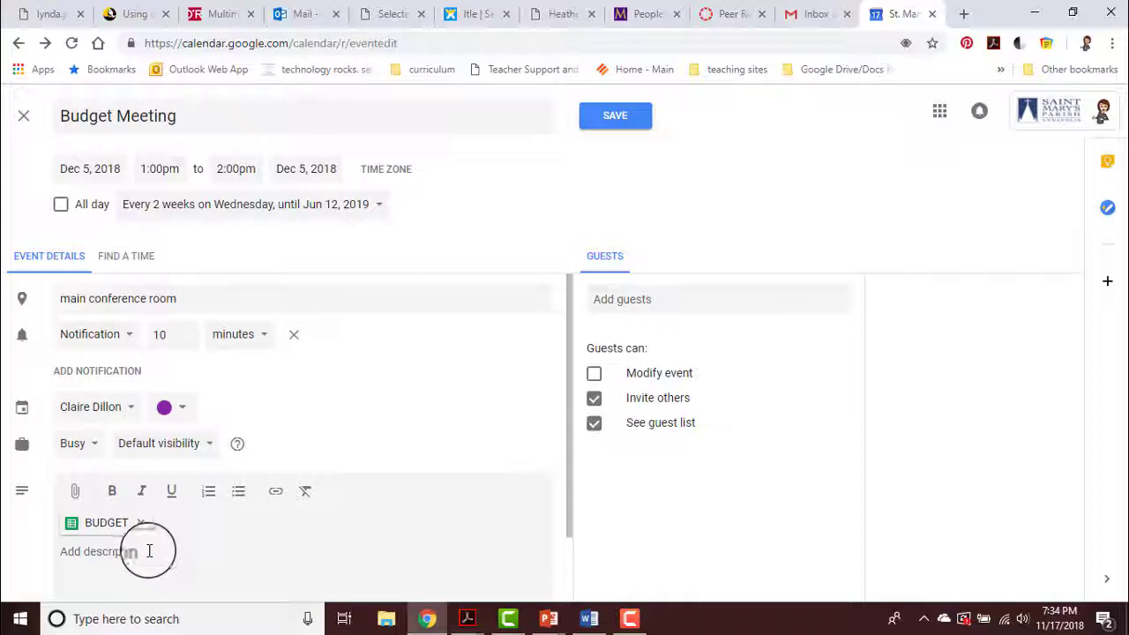
Write the event description "Here is my proposed budget for your review" below the attached file.
click(149, 551)
text(Here is my prop)
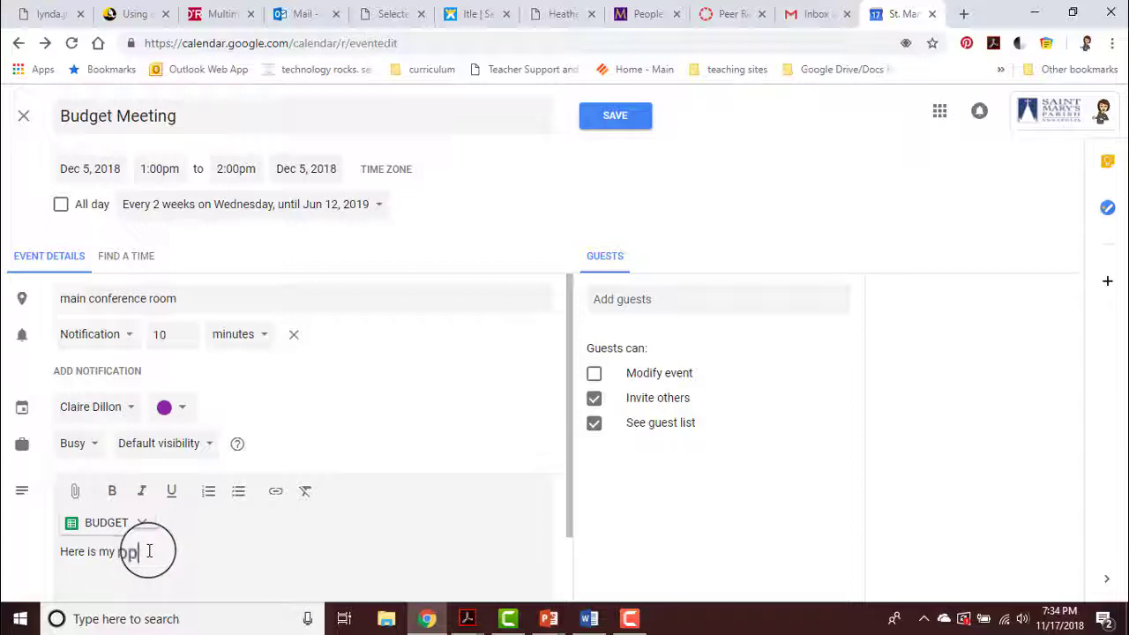
text(osed budget )
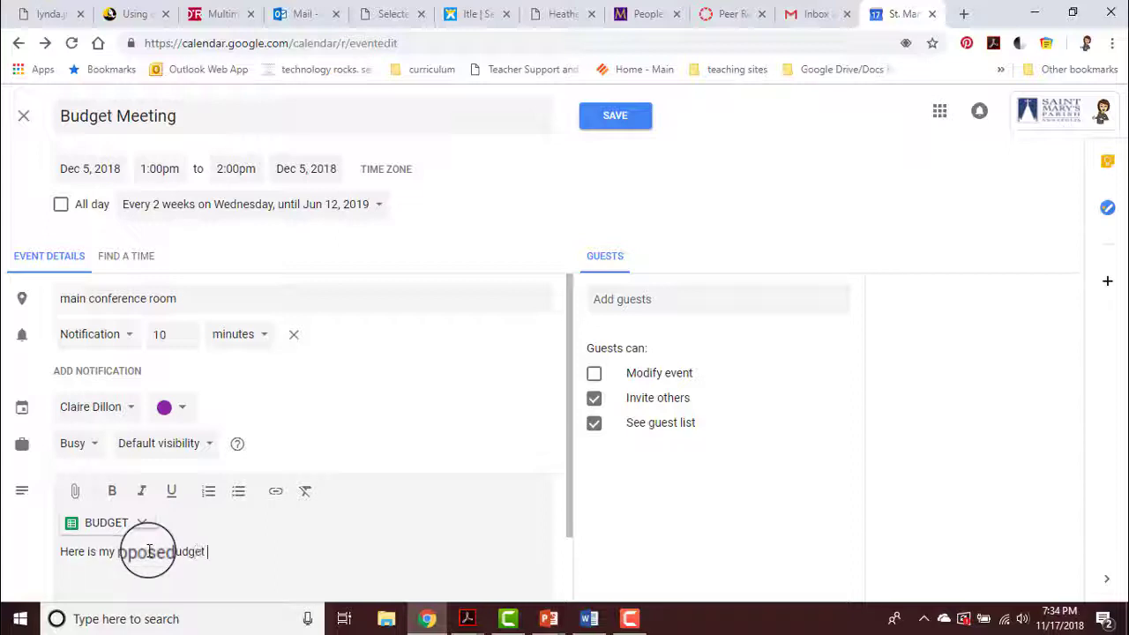
text(for your review)
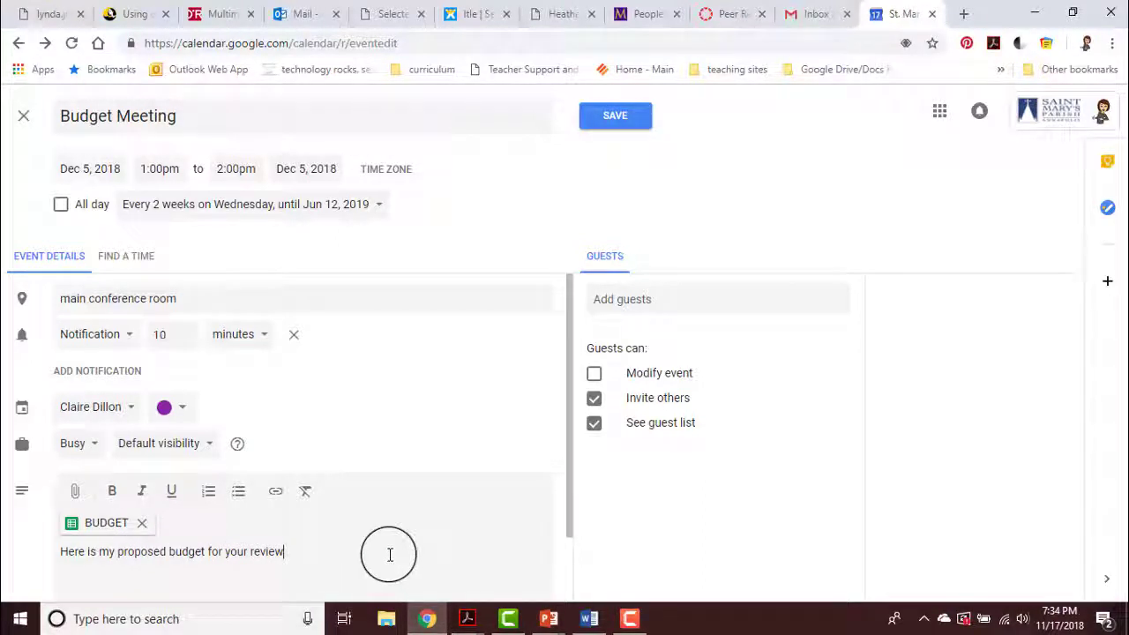
Add the colleague matching "gd" as a guest and save the event without sending invitation emails.
click(623, 297)
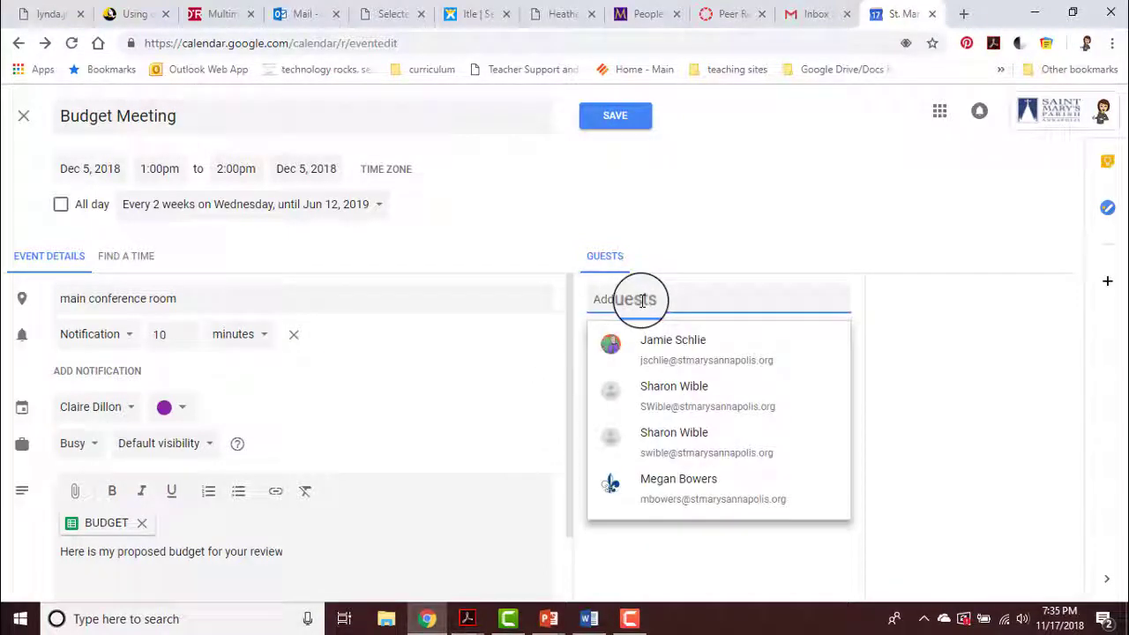
text(gd)
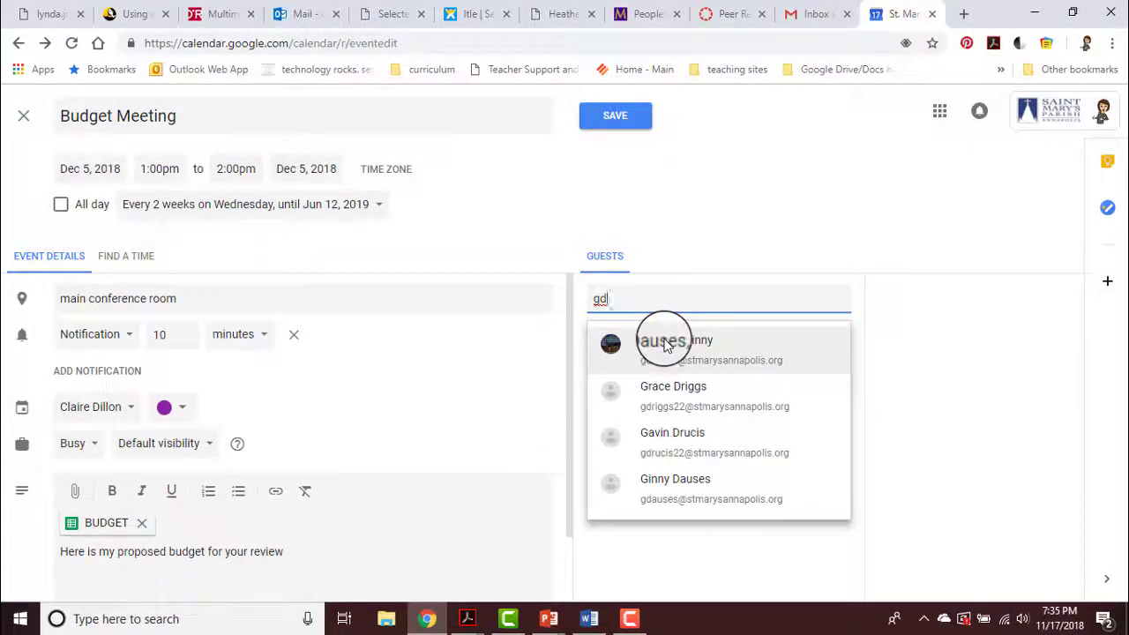
click(666, 344)
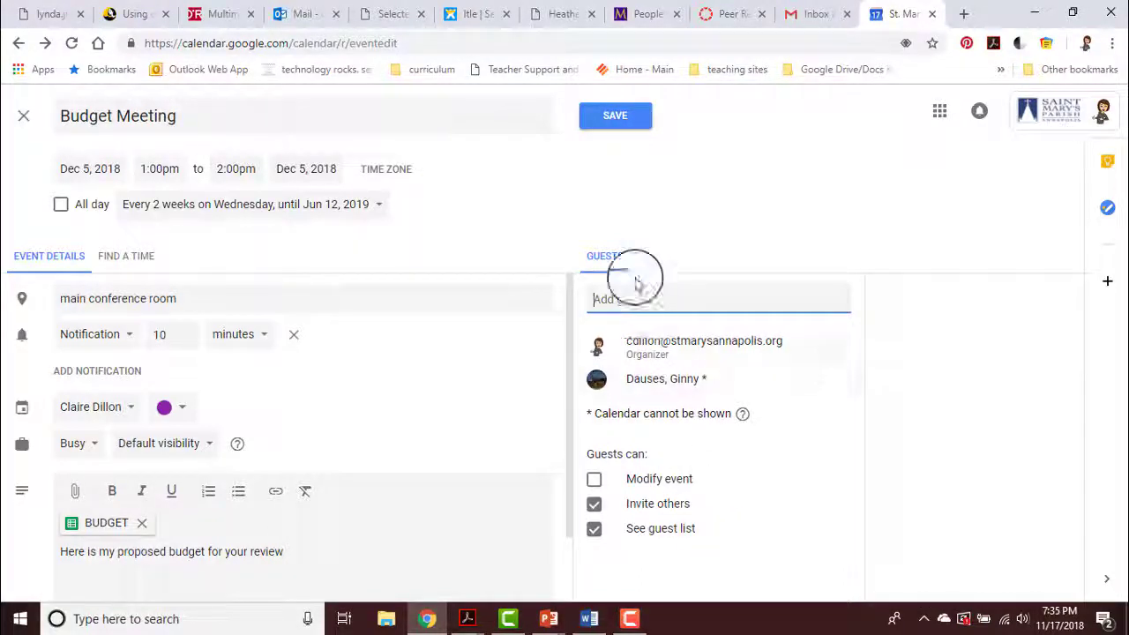
click(617, 119)
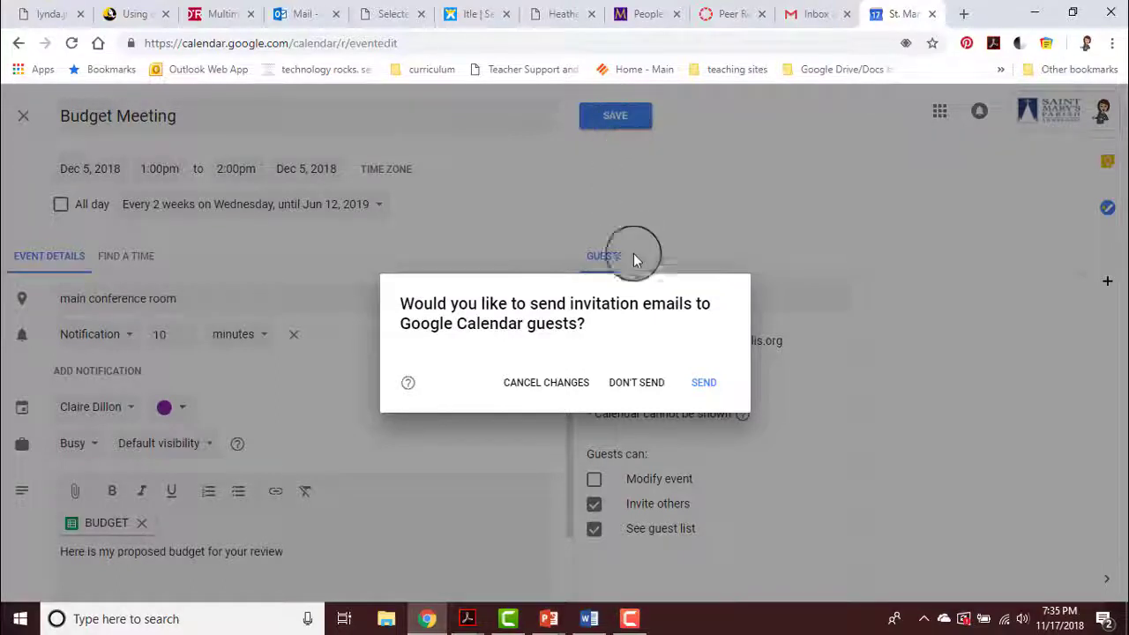
click(636, 384)
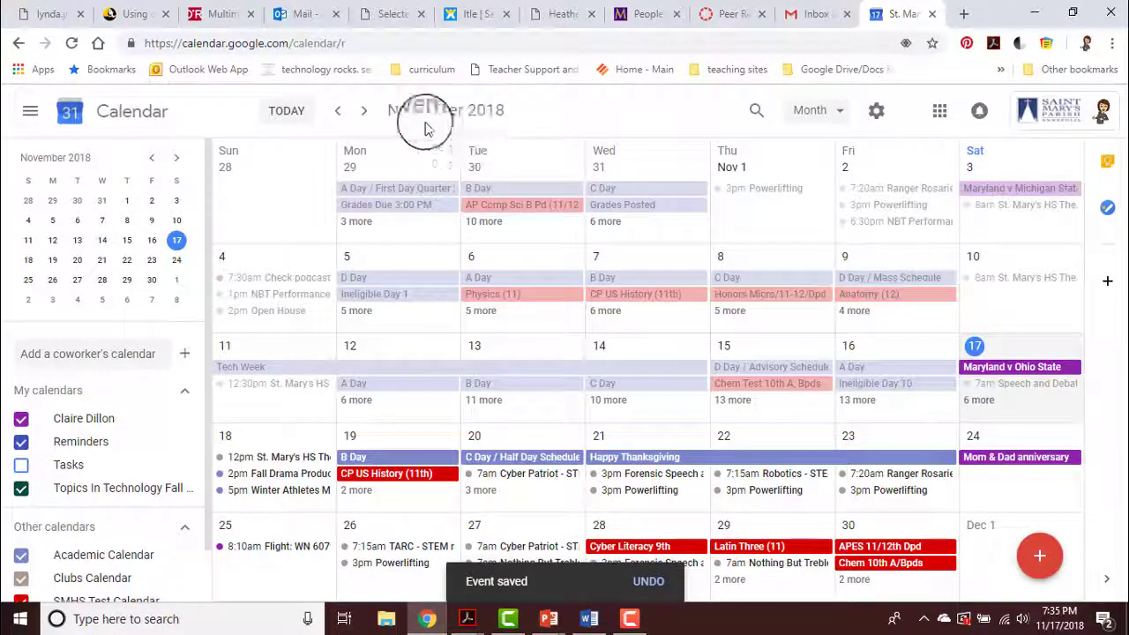
Review the details and further options of the December 5 Budget Meeting in the December 2018 calendar, then close them.
click(363, 110)
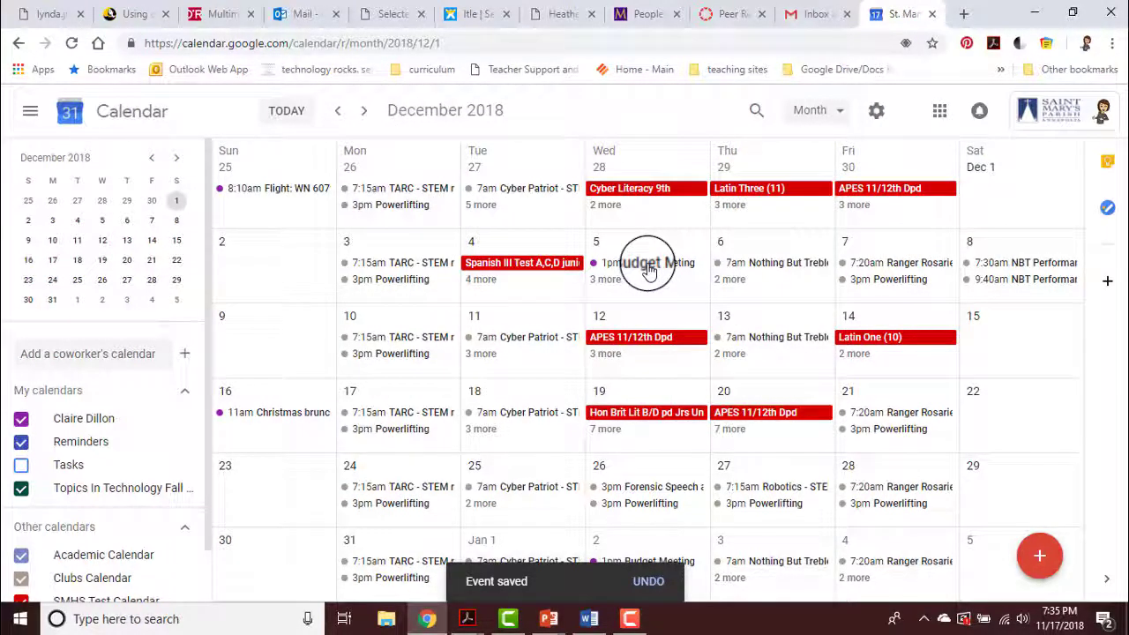
click(649, 265)
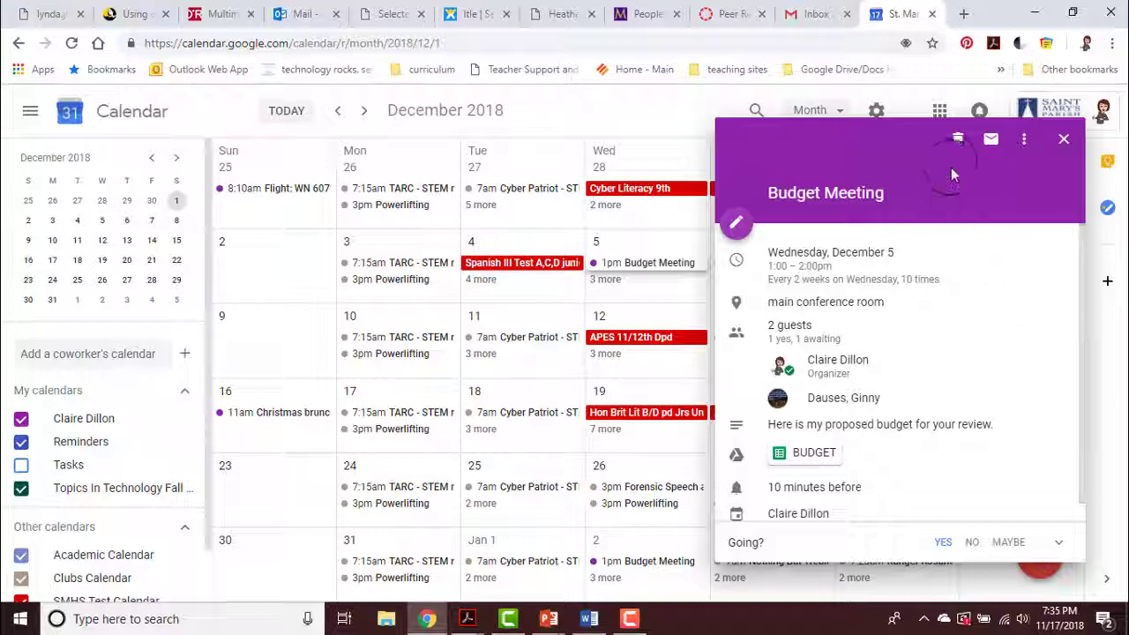
click(1025, 141)
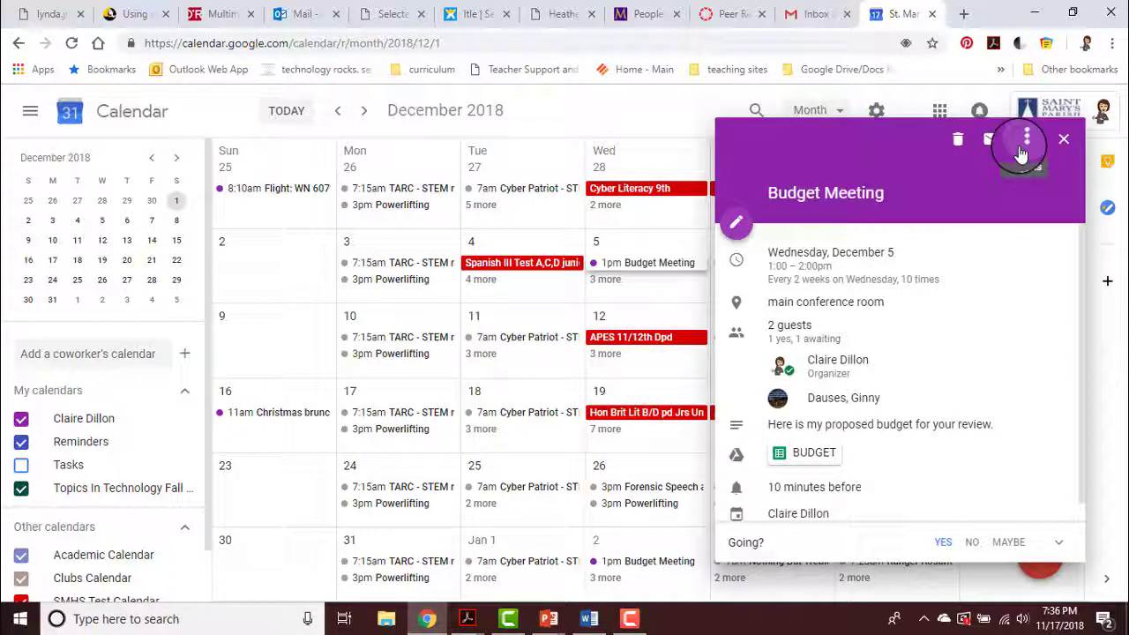
click(774, 153)
click(1061, 141)
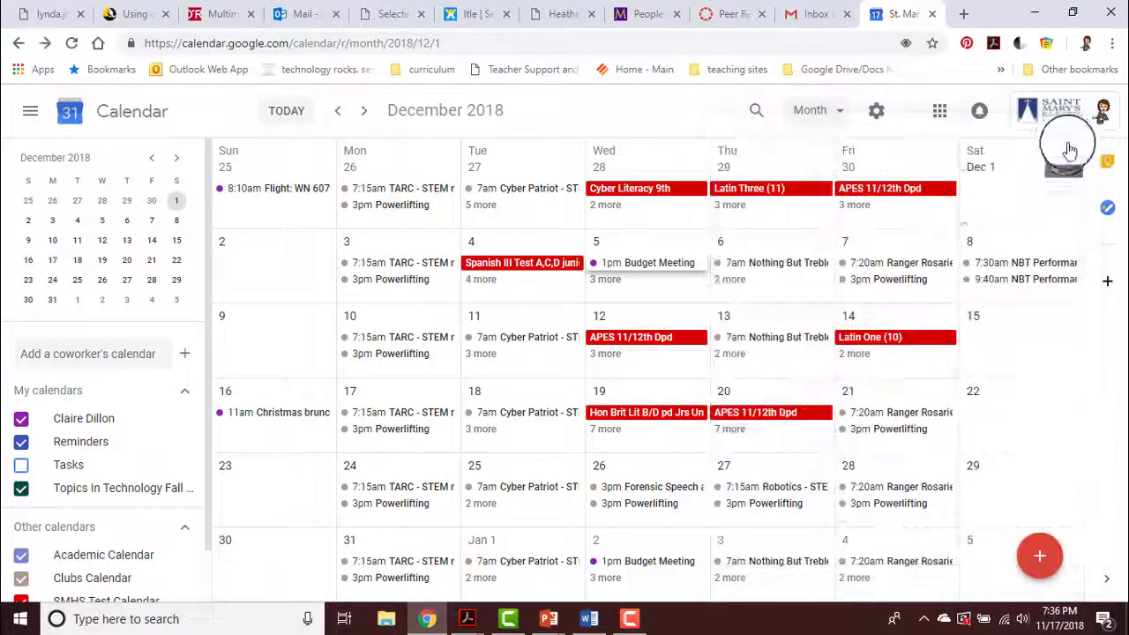